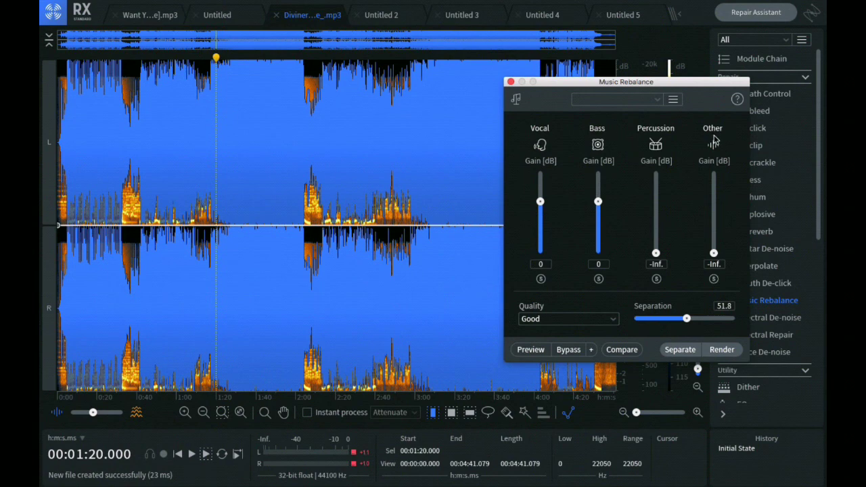
Reset the Percussion and Other gains to 0 dB and play the original song from about 0:48 and 1:22
{"action": "left_click_drag", "start_coordinate": [655, 254], "coordinate": [655, 220]}
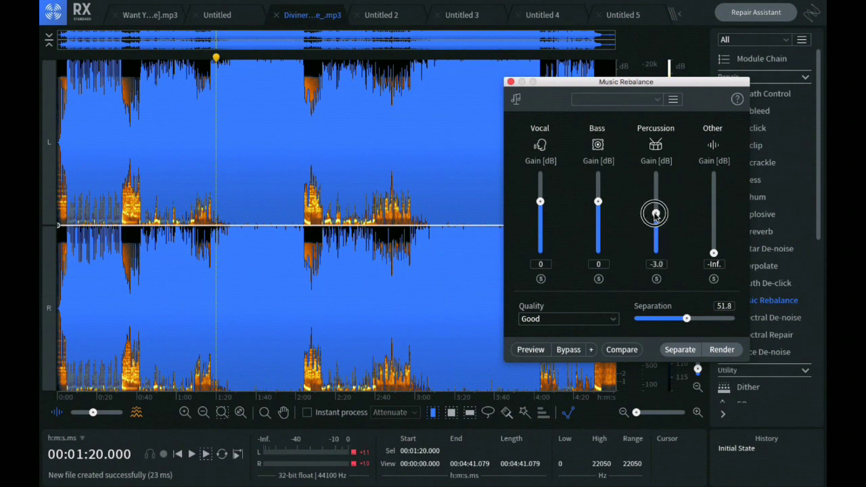
{"action": "left_click_drag", "start_coordinate": [713, 252], "coordinate": [714, 207]}
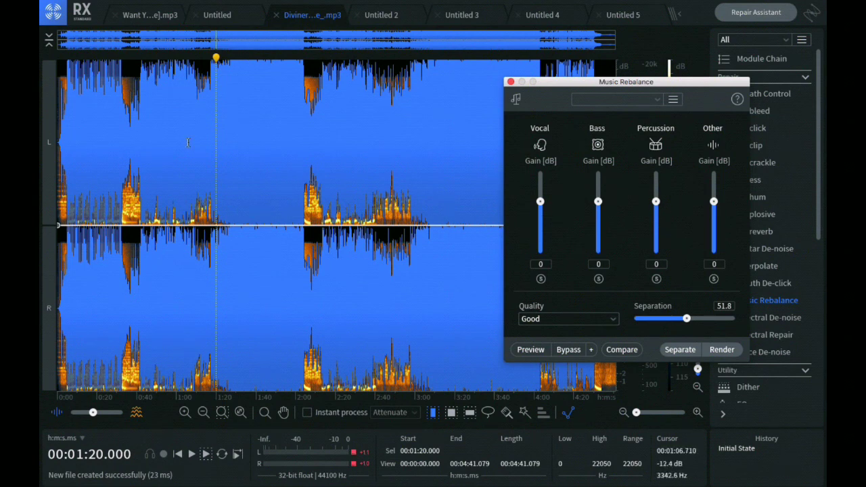
{"action": "left_click", "coordinate": [153, 130]}
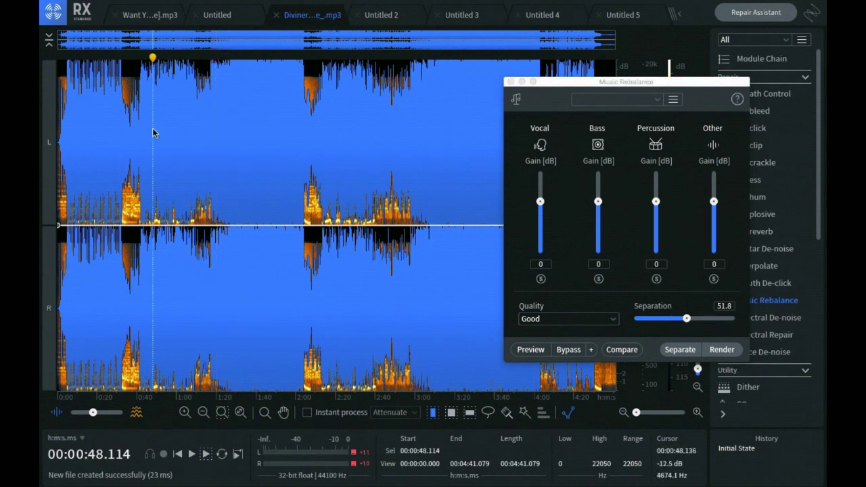
{"action": "key", "text": "space"}
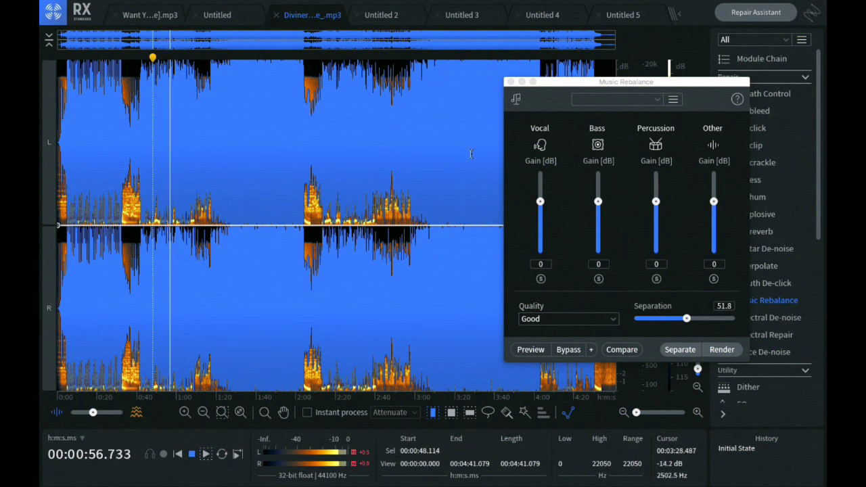
{"action": "left_click", "coordinate": [222, 122]}
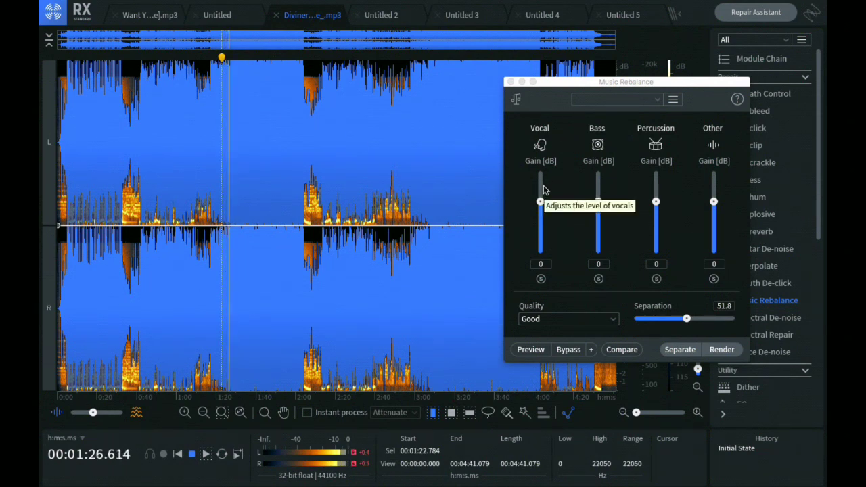
Isolate the bass by lowering the Vocal, Percussion and Other gains to -Inf., and preview the result
{"action": "left_click_drag", "start_coordinate": [540, 201], "coordinate": [540, 254]}
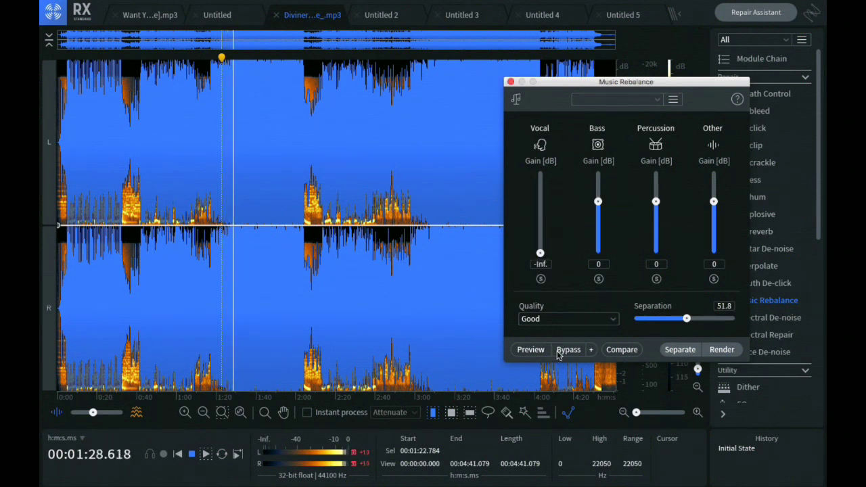
{"action": "left_click_drag", "start_coordinate": [656, 201], "coordinate": [655, 255]}
{"action": "left_click_drag", "start_coordinate": [713, 201], "coordinate": [713, 305]}
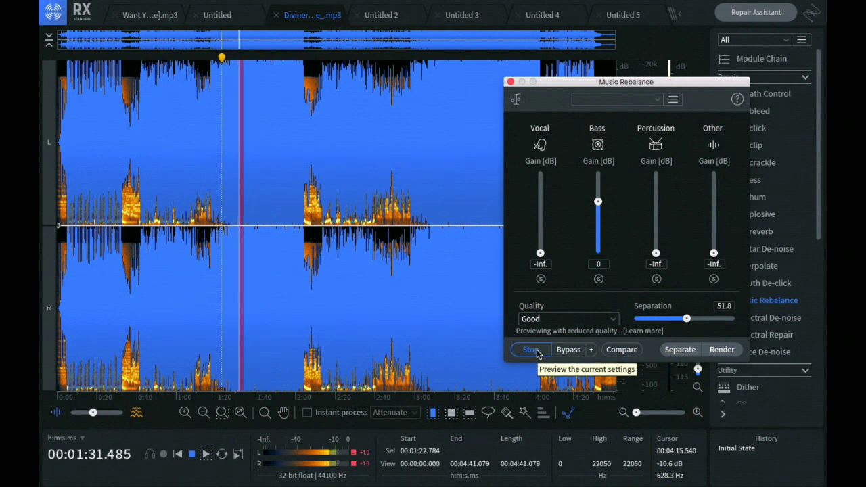
Bring Percussion, Other and Vocal back to 0 dB one after another while the preview plays
{"action": "left_click_drag", "start_coordinate": [655, 253], "coordinate": [656, 201]}
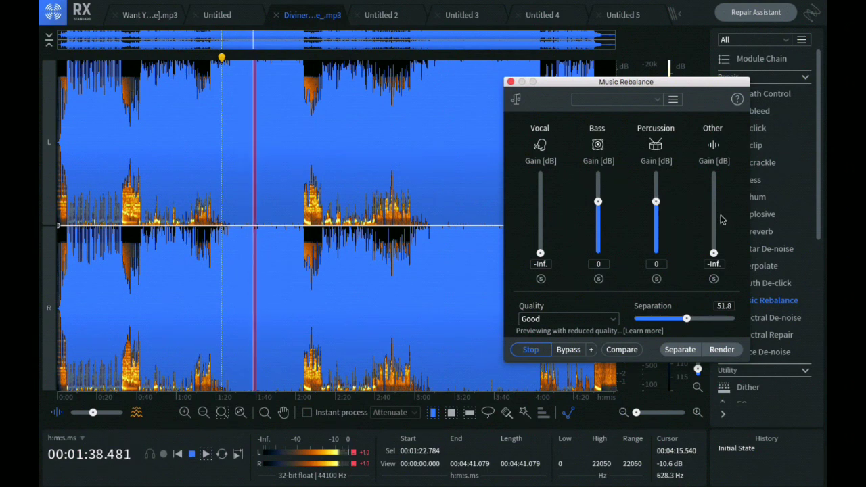
{"action": "left_click_drag", "start_coordinate": [713, 252], "coordinate": [714, 205]}
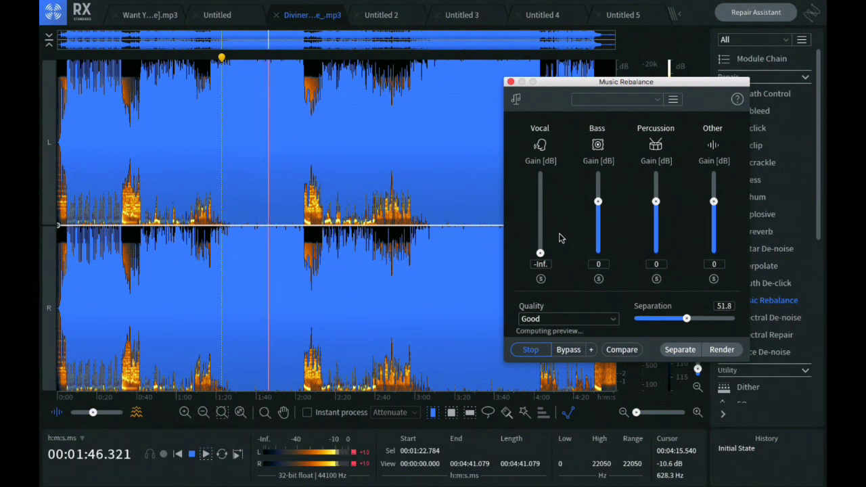
{"action": "left_click_drag", "start_coordinate": [540, 253], "coordinate": [540, 201]}
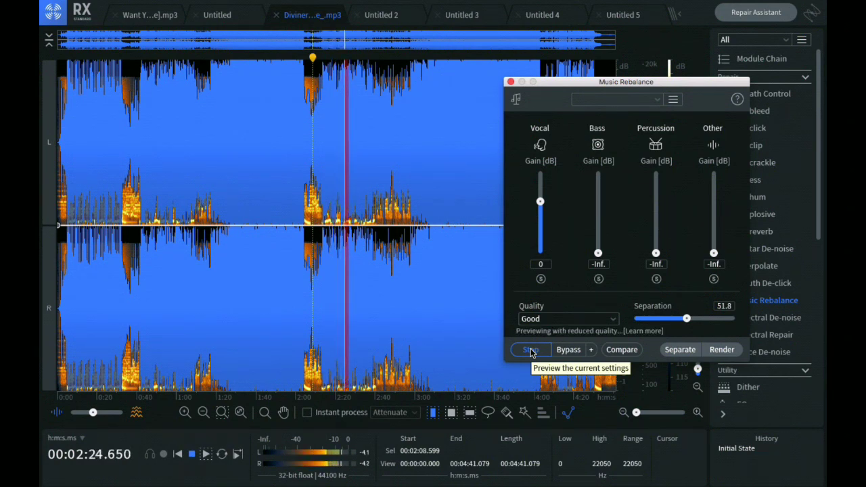
Starting from a vocals-only preview, raise Bass to 0 dB, Other to +1.0 dB and Percussion to 0 dB
{"action": "left_click_drag", "start_coordinate": [598, 252], "coordinate": [599, 201]}
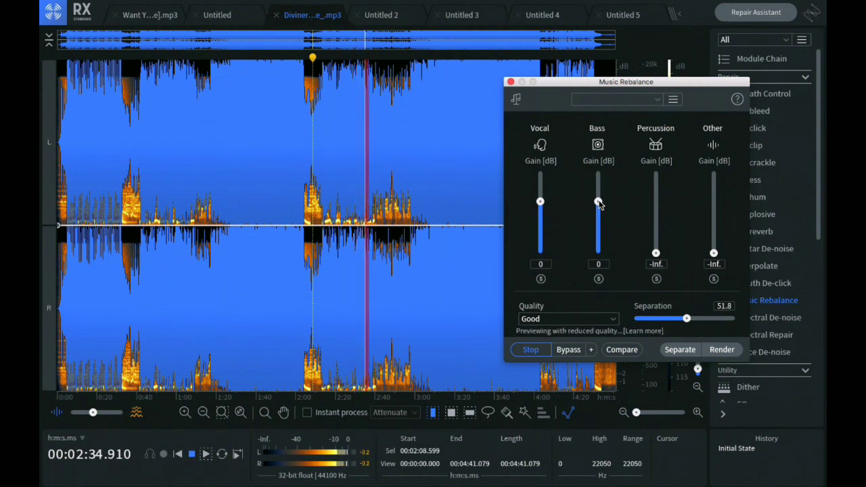
{"action": "left_click_drag", "start_coordinate": [714, 252], "coordinate": [715, 196]}
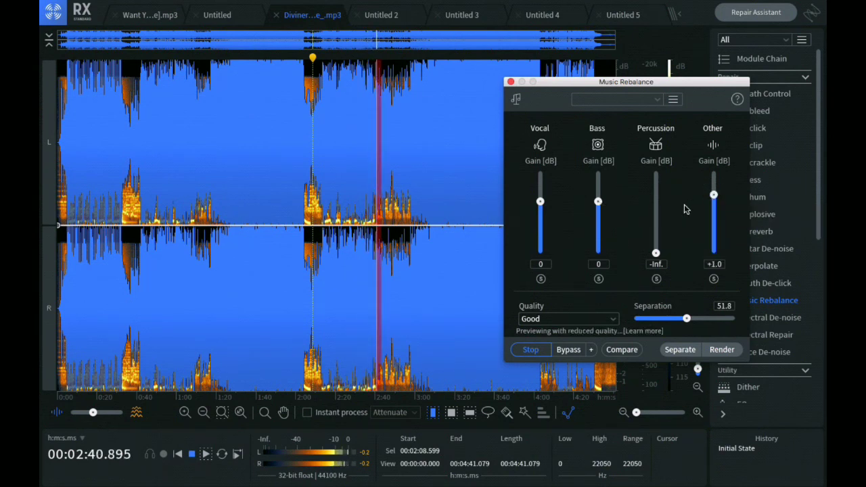
{"action": "left_click_drag", "start_coordinate": [655, 253], "coordinate": [656, 200]}
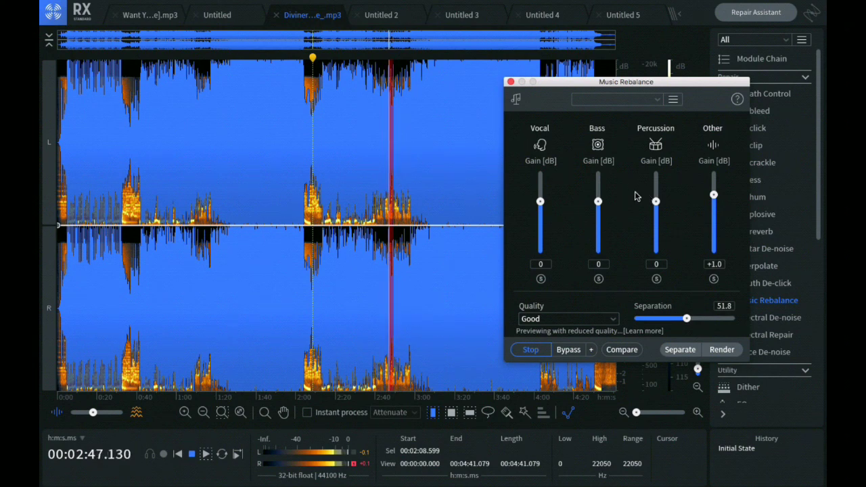
Audition the preview with Vocal at -Inf., restore Vocal to 0 dB, and lower Bass to -Inf
{"action": "left_click_drag", "start_coordinate": [540, 202], "coordinate": [541, 317]}
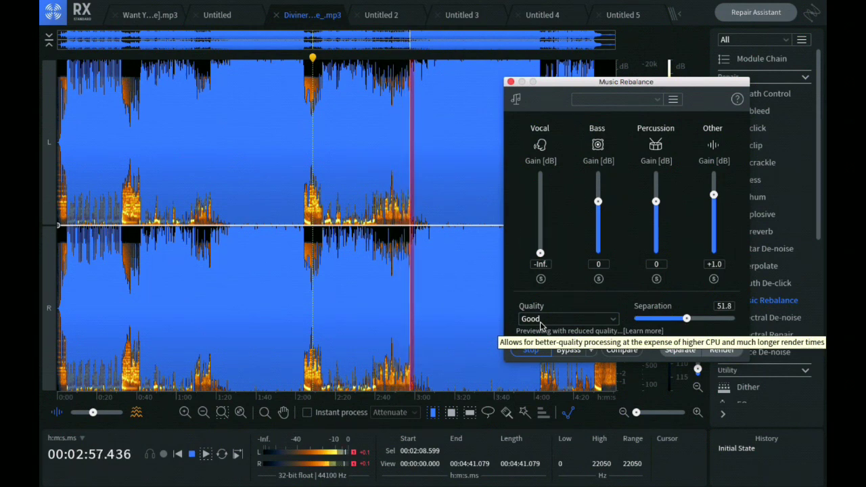
{"action": "left_click_drag", "start_coordinate": [544, 247], "coordinate": [541, 202]}
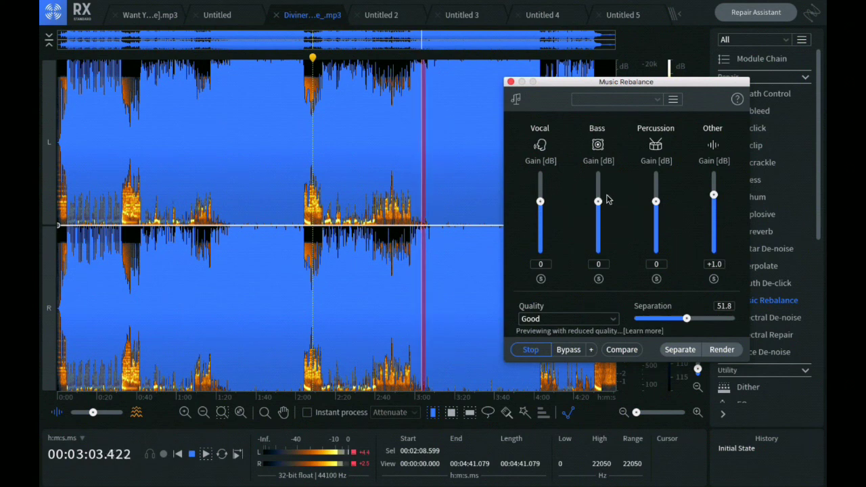
{"action": "left_click_drag", "start_coordinate": [598, 202], "coordinate": [600, 302]}
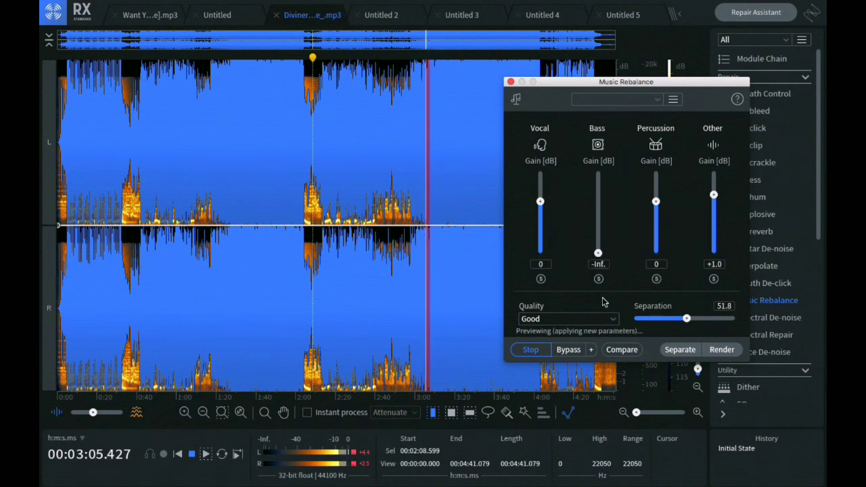
Render a vocals-only version with the Vocal gain at 0 dB and Bass, Percussion and Other at -Inf
{"action": "left_click_drag", "start_coordinate": [713, 195], "coordinate": [714, 300]}
{"action": "left_click_drag", "start_coordinate": [540, 201], "coordinate": [540, 253]}
{"action": "left_click_drag", "start_coordinate": [598, 253], "coordinate": [598, 202]}
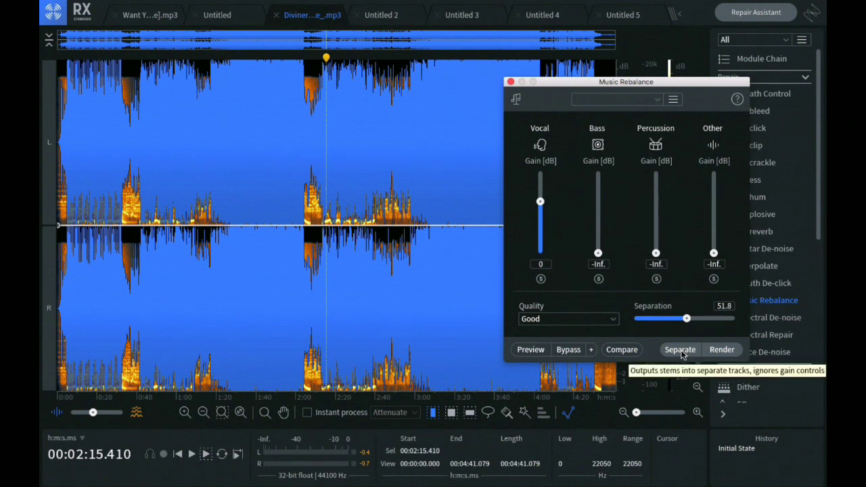
{"action": "left_click", "coordinate": [722, 350]}
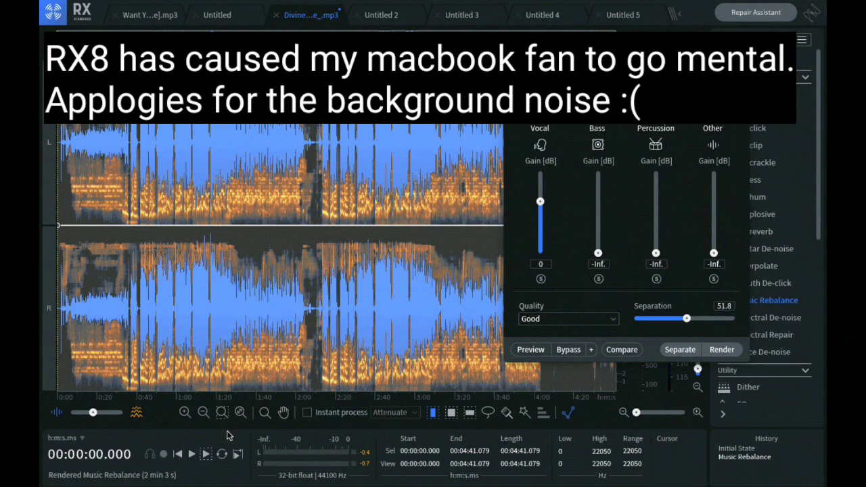
Play the rendered vocals from the beginning, from about 0:54 and from about 2:44, and stop playback
{"action": "left_click", "coordinate": [207, 456]}
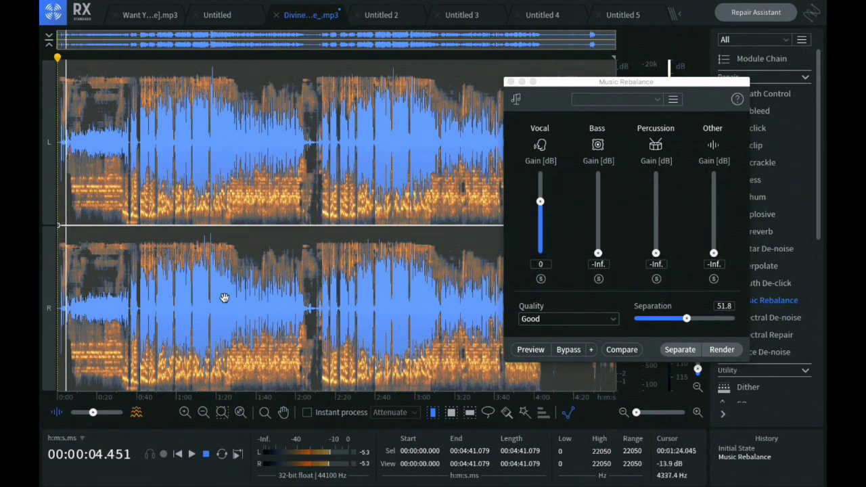
{"action": "left_click", "coordinate": [164, 153]}
{"action": "key", "text": "space"}
{"action": "key", "text": "space"}
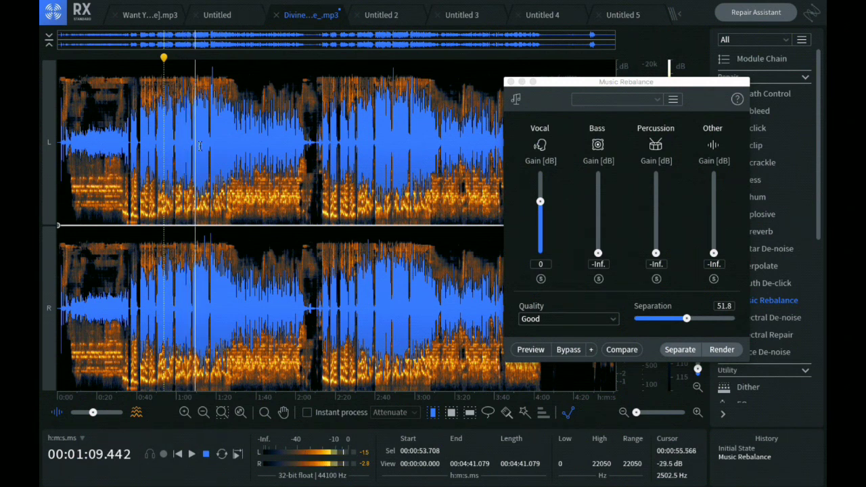
{"action": "left_click", "coordinate": [383, 120]}
{"action": "key", "text": "space"}
{"action": "key", "text": "space"}
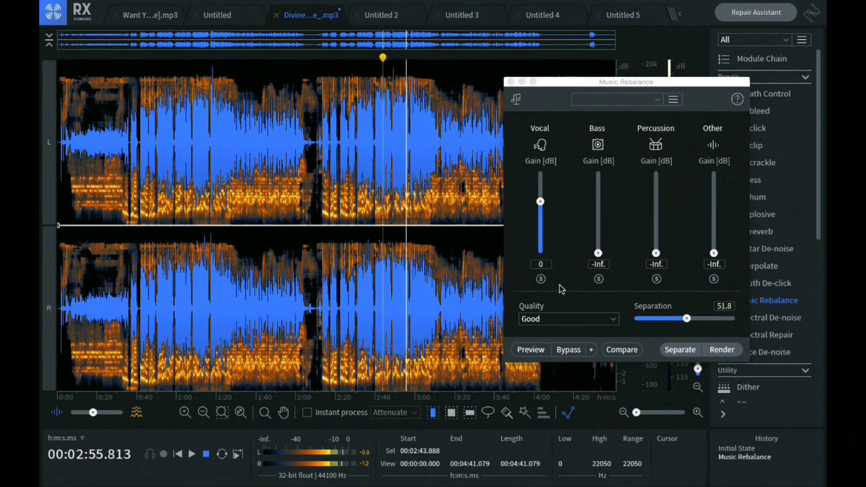
{"action": "left_click", "coordinate": [205, 454]}
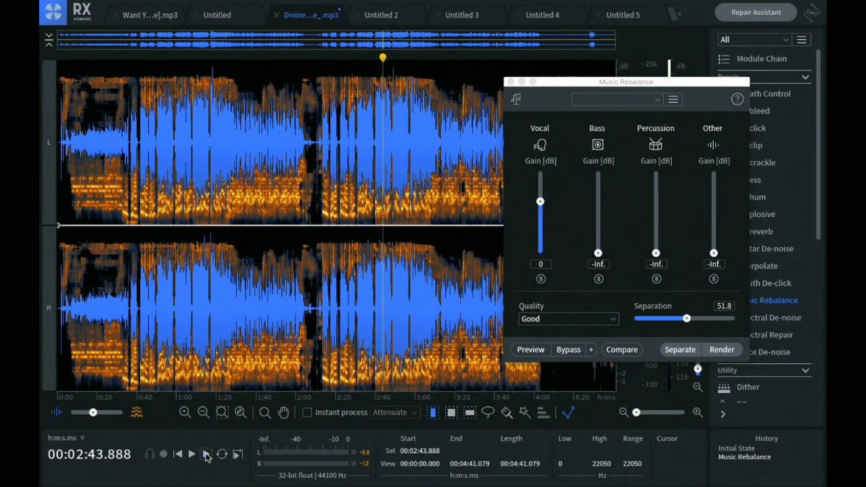
Render the song with only Bass at 0 dB and the other gains at -Inf., and play several sections of the result
{"action": "left_click", "coordinate": [722, 350]}
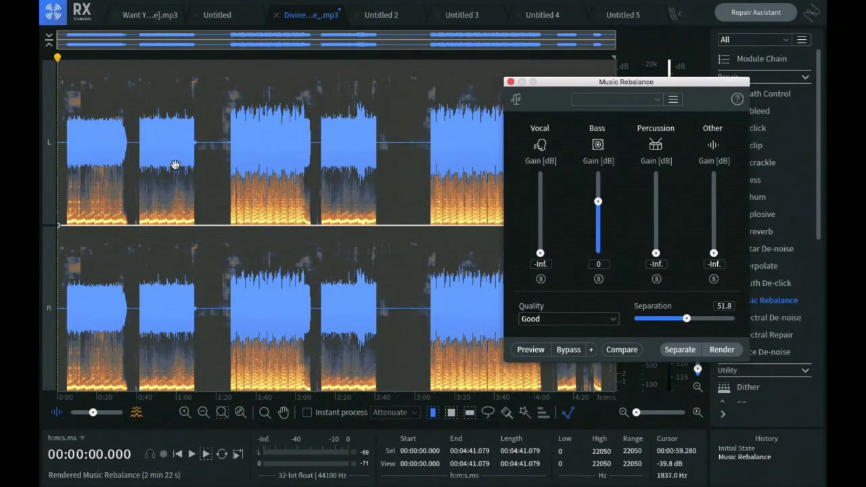
{"action": "left_click", "coordinate": [149, 143]}
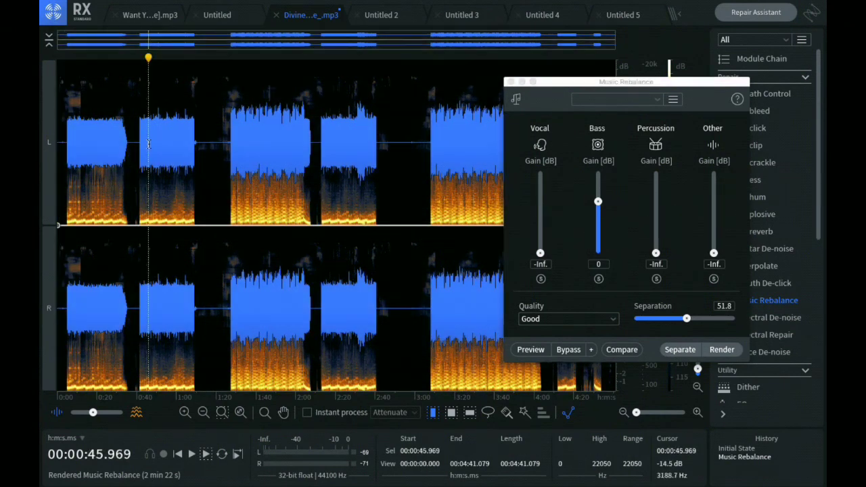
{"action": "key", "text": "space"}
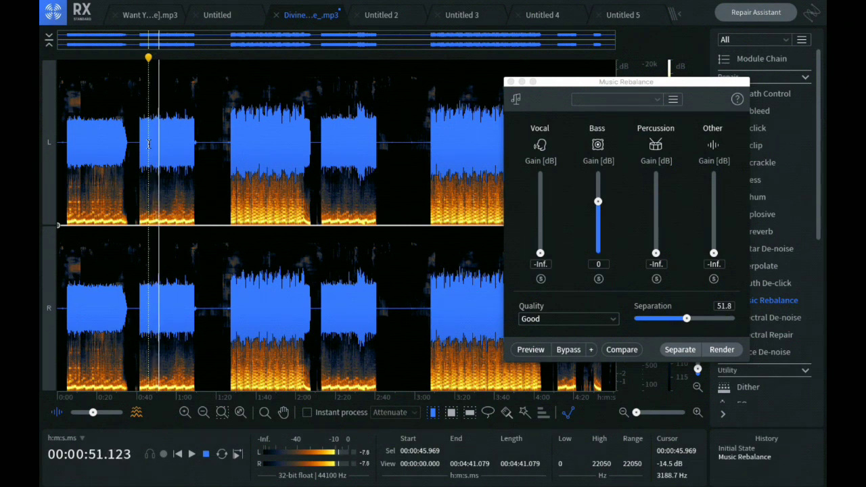
{"action": "left_click", "coordinate": [247, 142]}
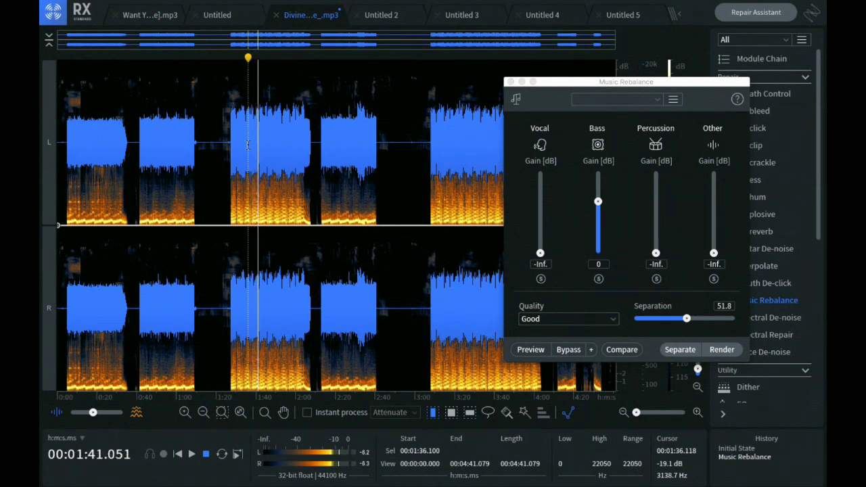
{"action": "left_click", "coordinate": [334, 135]}
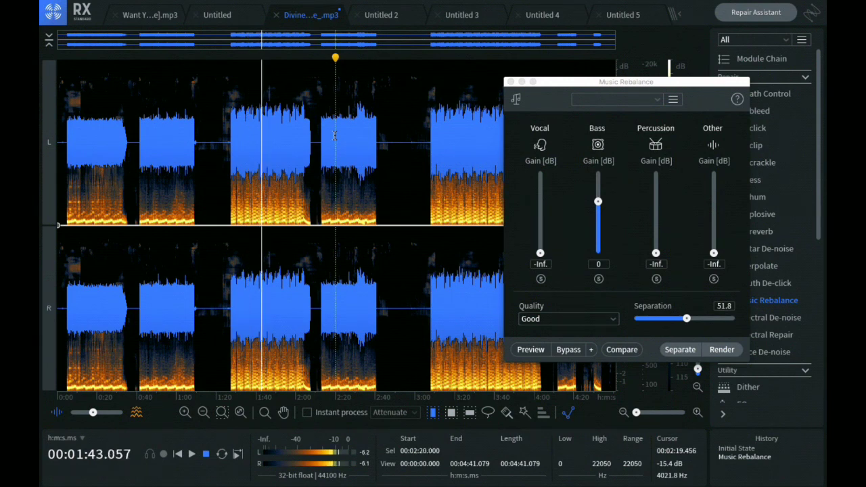
{"action": "key", "text": "space"}
{"action": "key", "text": "space"}
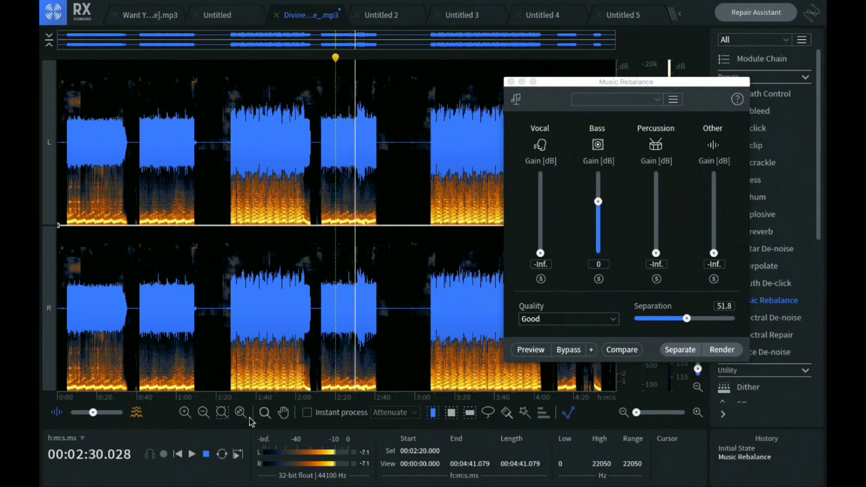
{"action": "left_click", "coordinate": [206, 455]}
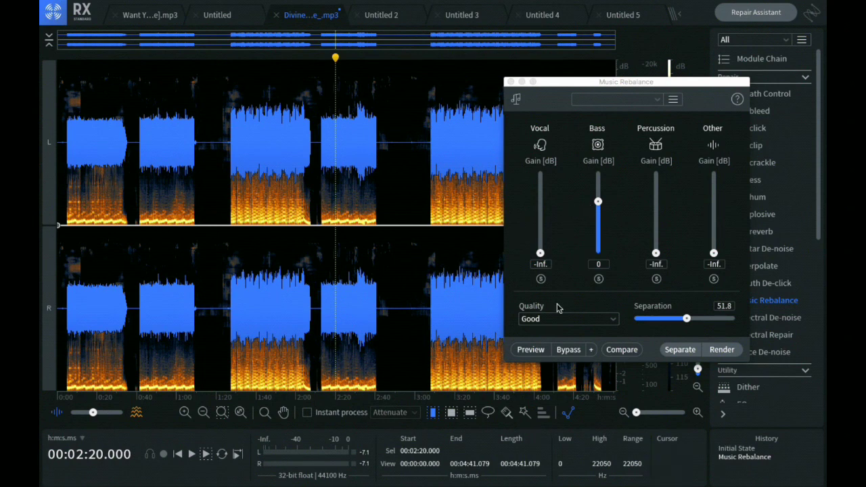
Undo the bass render and render a percussion-only version with Percussion at 0 dB and Bass at -Inf. like the other stems
{"action": "key", "text": "super+z"}
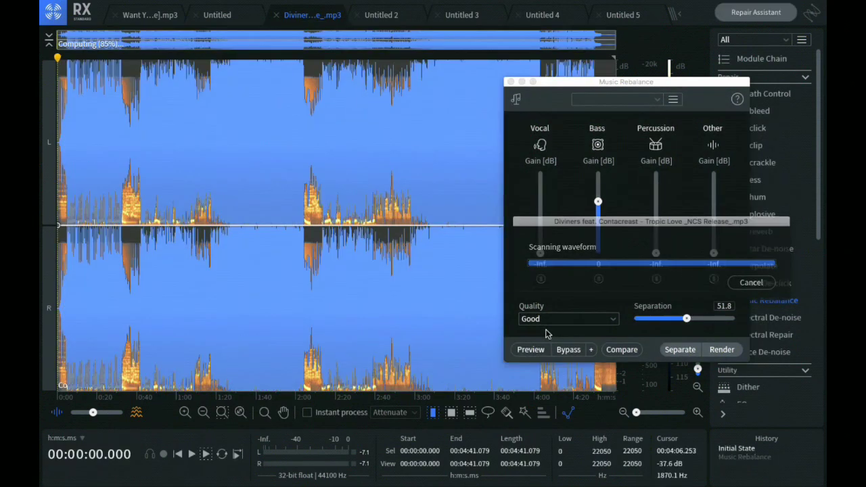
{"action": "left_click_drag", "start_coordinate": [598, 201], "coordinate": [605, 292]}
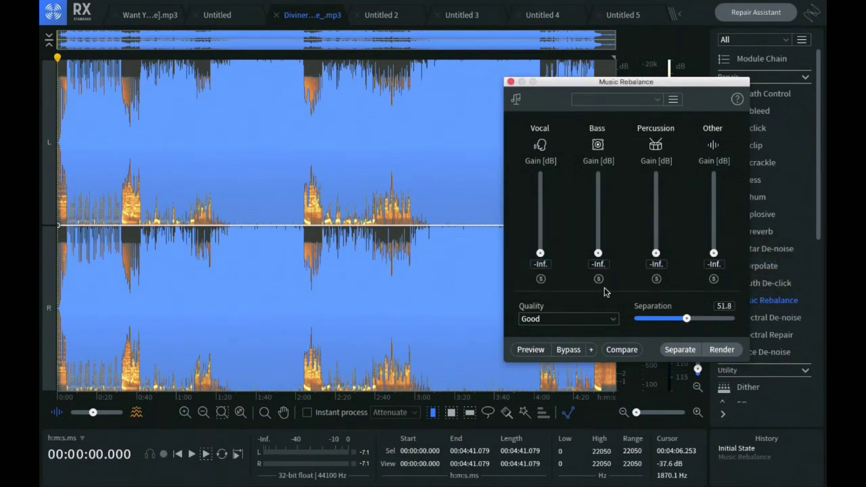
{"action": "left_click_drag", "start_coordinate": [656, 254], "coordinate": [660, 204]}
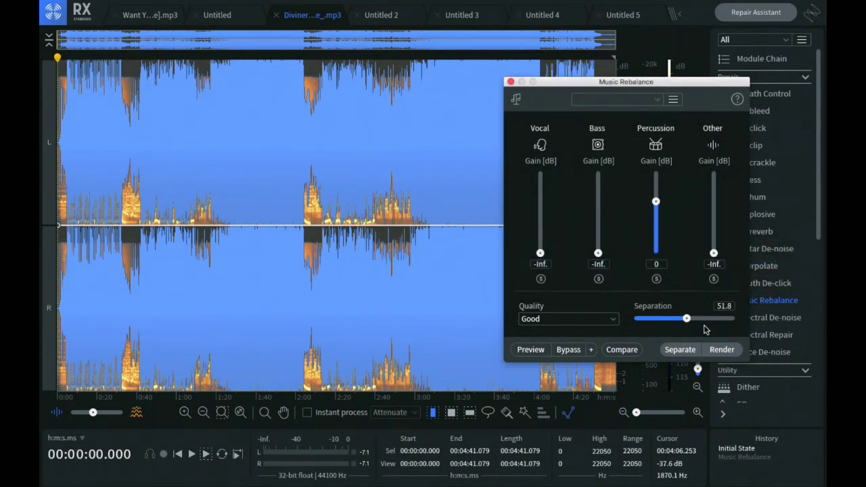
{"action": "left_click", "coordinate": [718, 348]}
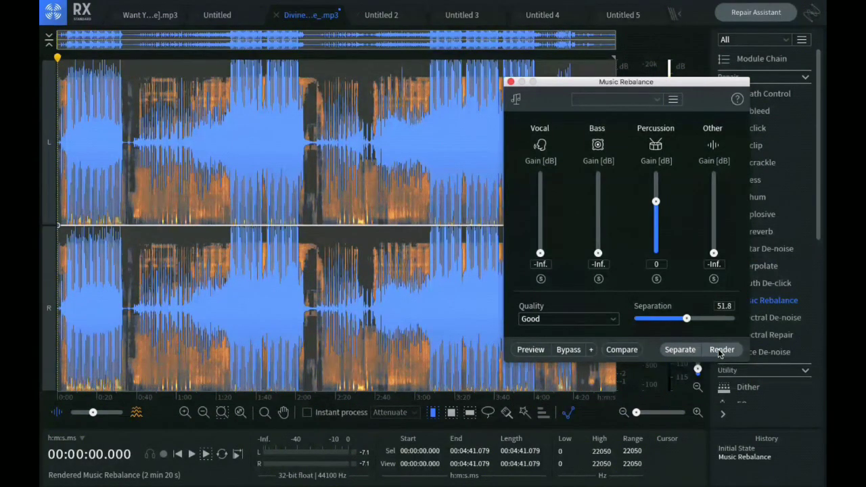
Play the rendered percussion from about 1:27
{"action": "left_click", "coordinate": [230, 150]}
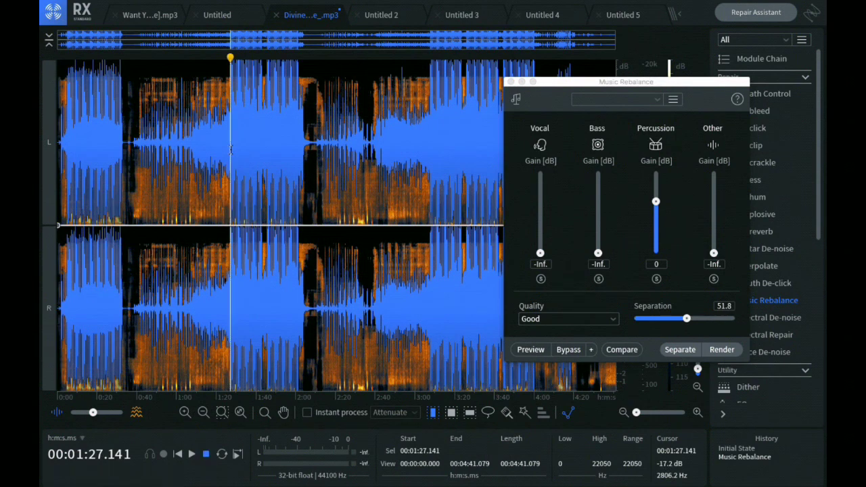
{"action": "key", "text": "space"}
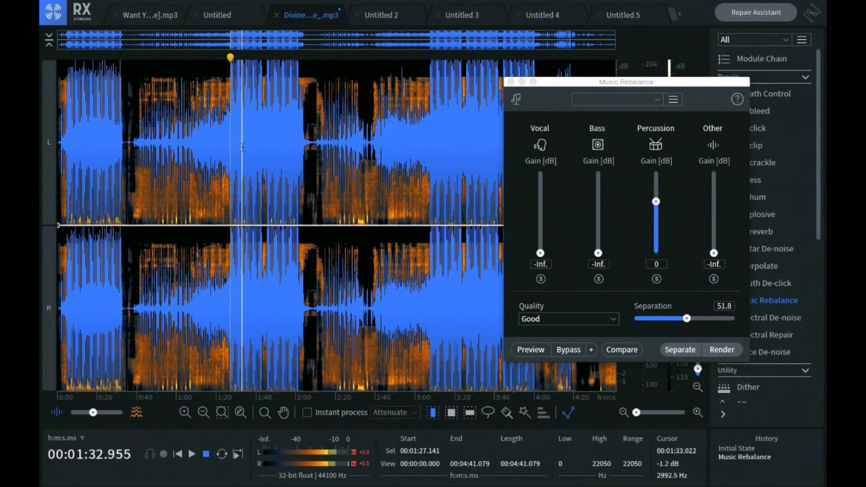
Play the rendered percussion from about 2:13, from about 2:48 and from about 3:12, and stop playback
{"action": "left_click", "coordinate": [321, 142]}
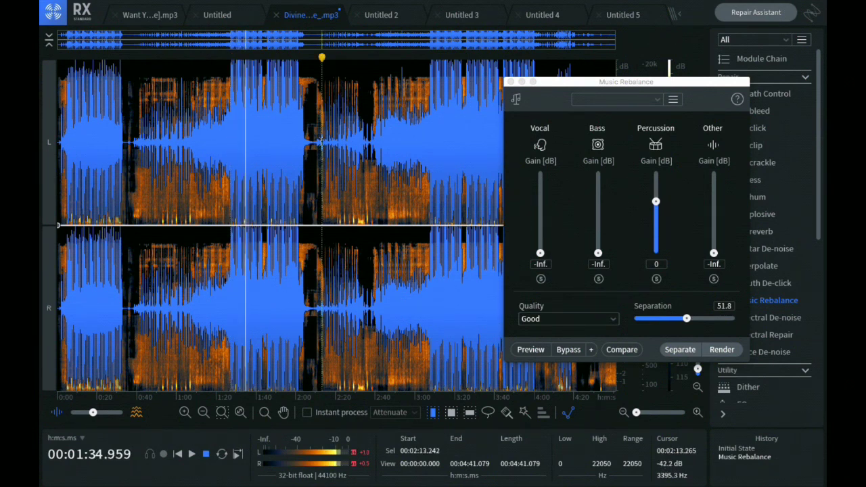
{"action": "key", "text": "space"}
{"action": "key", "text": "space"}
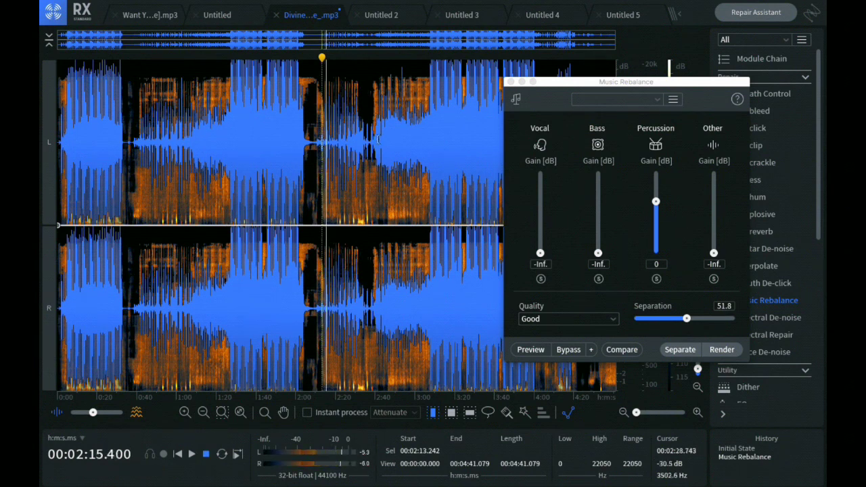
{"action": "left_click", "coordinate": [392, 141]}
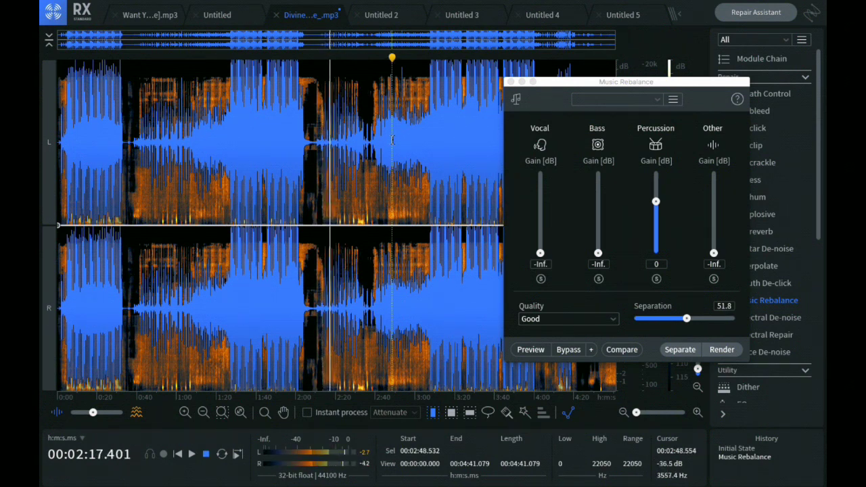
{"action": "key", "text": "space"}
{"action": "key", "text": "space"}
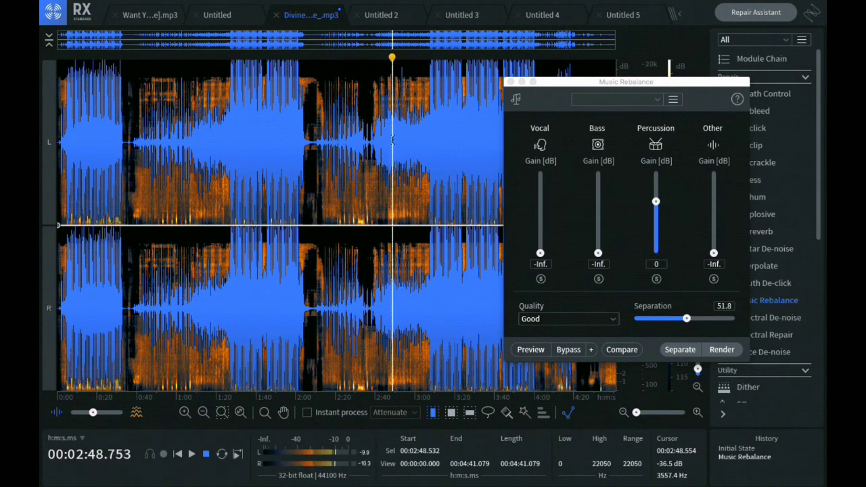
{"action": "left_click", "coordinate": [440, 138]}
{"action": "key", "text": "space"}
{"action": "key", "text": "space"}
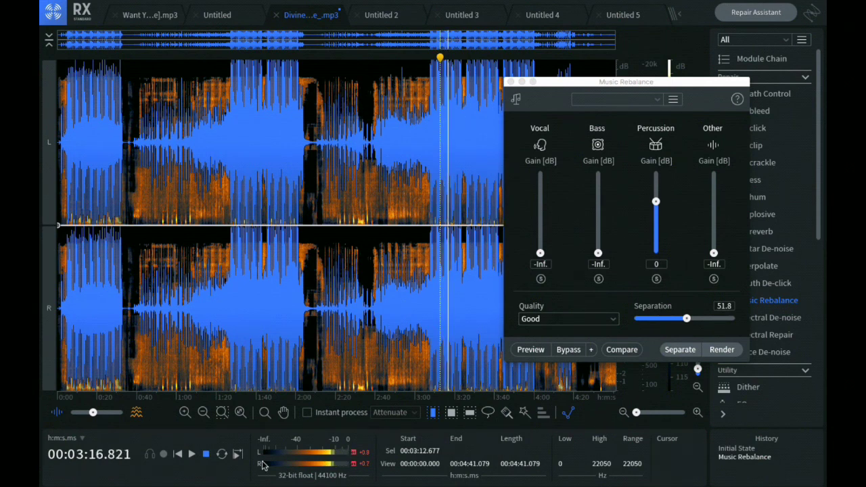
{"action": "key", "text": "space"}
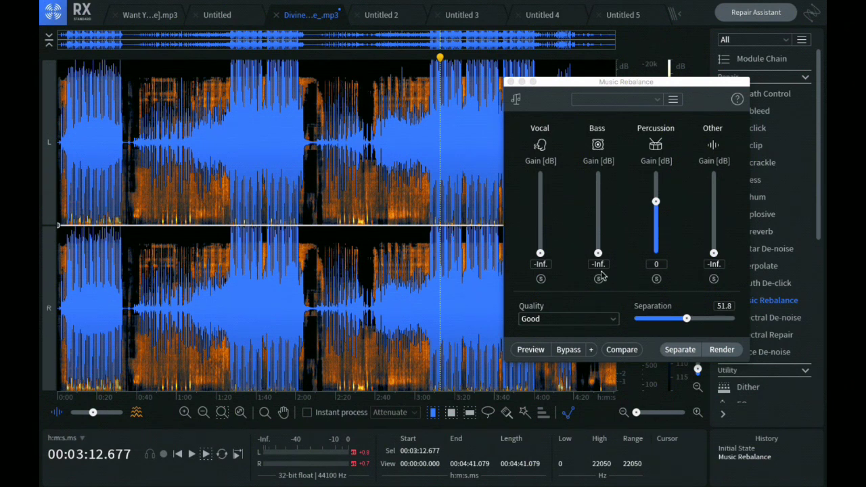
Undo the percussion render and start separating the whole song into its individual stems
{"action": "key", "text": "super+z"}
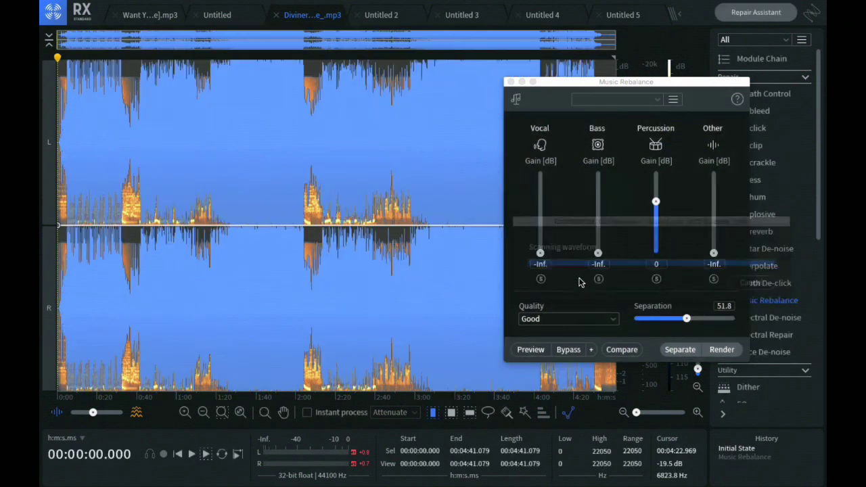
{"action": "left_click", "coordinate": [675, 355]}
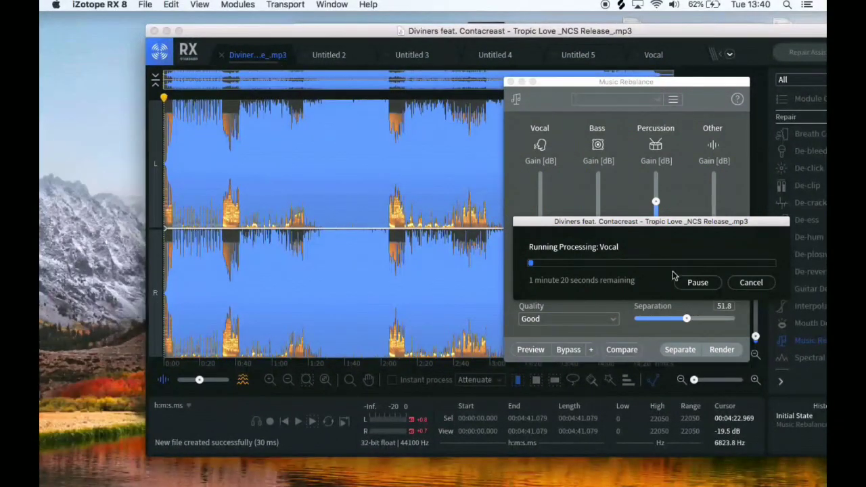
Cancel the running stem separation of the song
{"action": "left_click", "coordinate": [749, 285]}
{"action": "left_click_drag", "start_coordinate": [502, 27], "coordinate": [478, 114]}
{"action": "left_click", "coordinate": [750, 283]}
{"action": "left_click_drag", "start_coordinate": [496, 32], "coordinate": [475, 117]}
{"action": "left_click", "coordinate": [750, 285]}
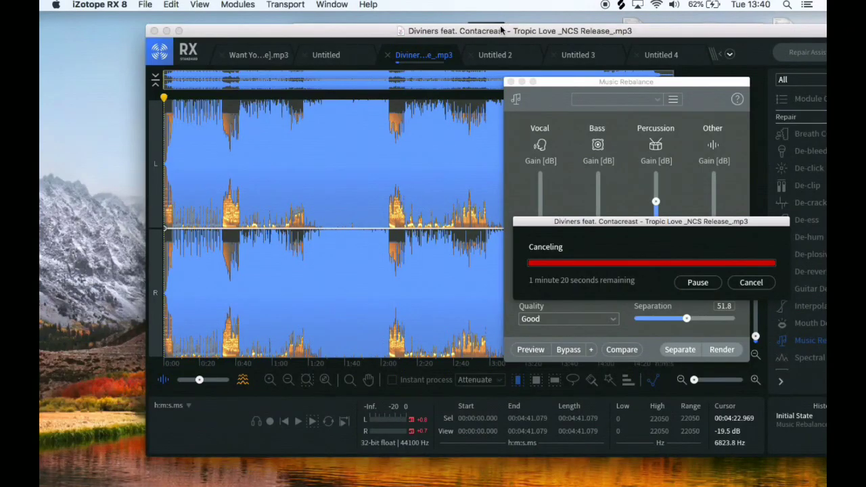